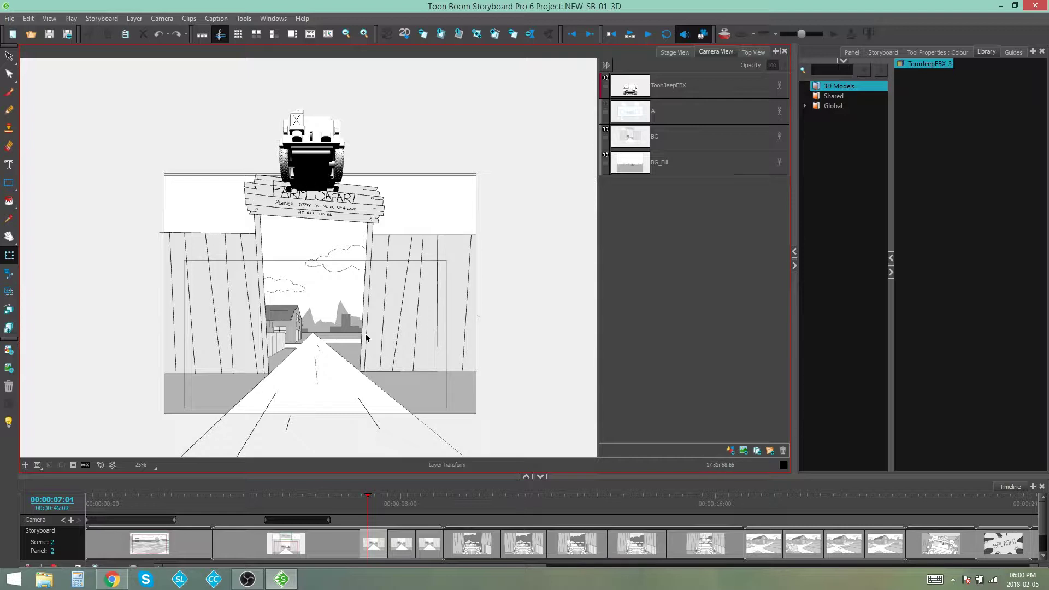
- Move the 3D jeep down onto the road inside the gate, below the Farm Safari sign
click(316, 154)
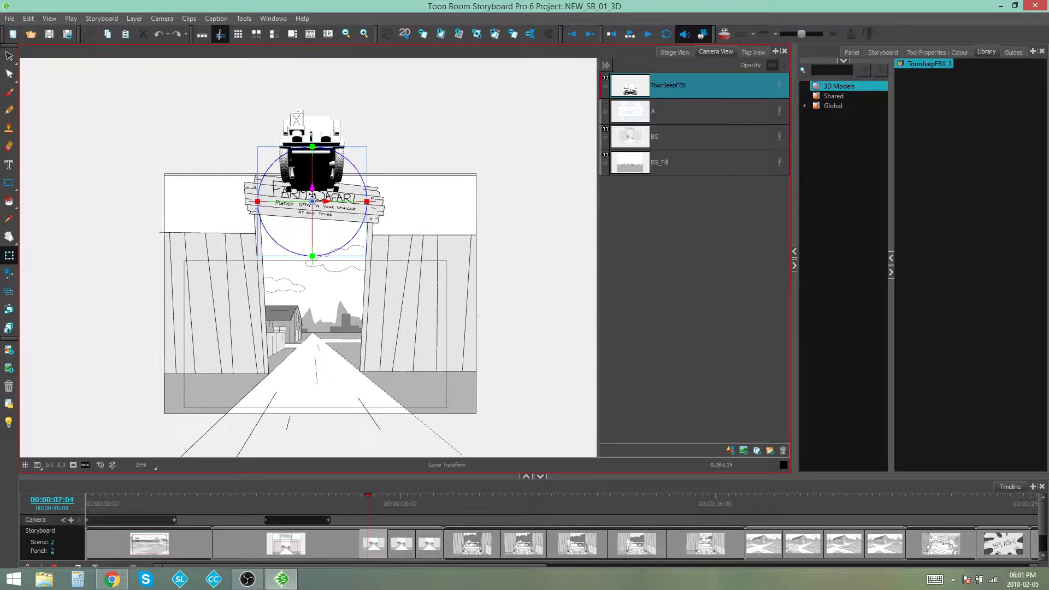
click(8, 258)
drag(312, 194, 313, 382)
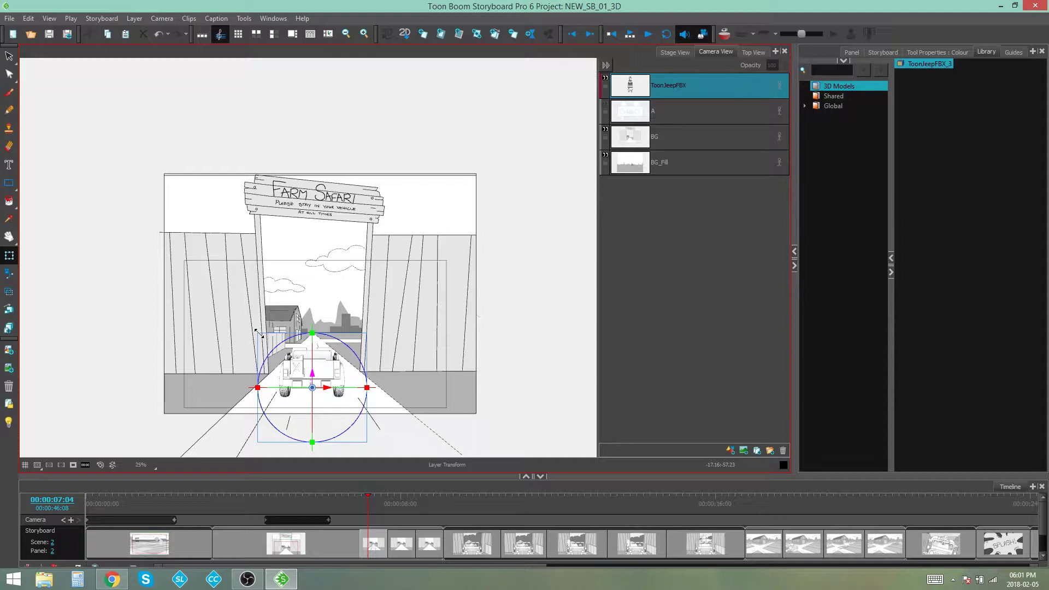
- Try enlarging and rotating the jeep, undo both, then set the tilted jeep back upright
drag(259, 333, 247, 310)
key(ctrl+z)
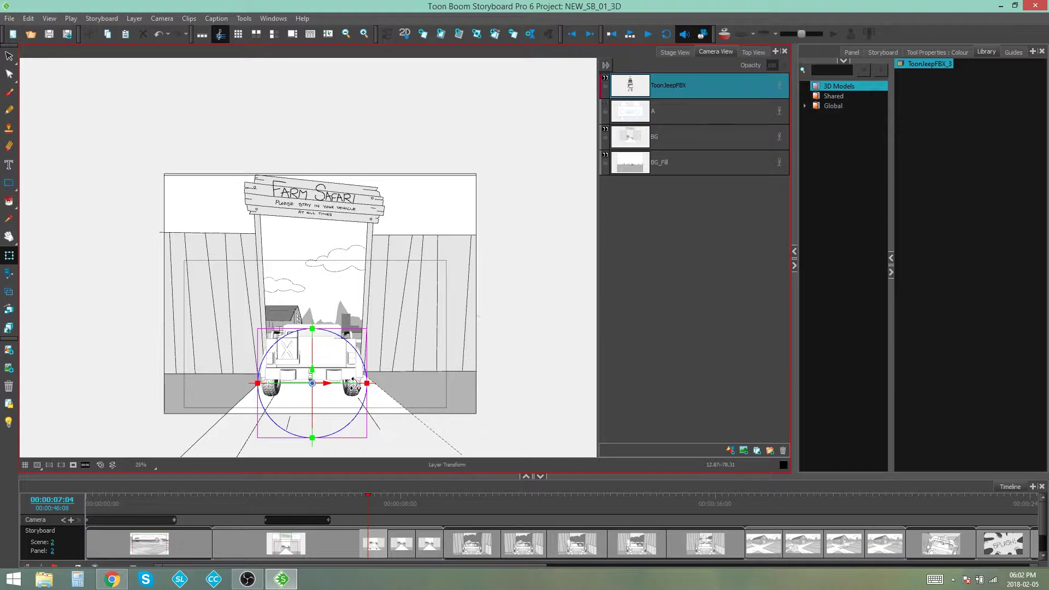
drag(352, 385, 301, 372)
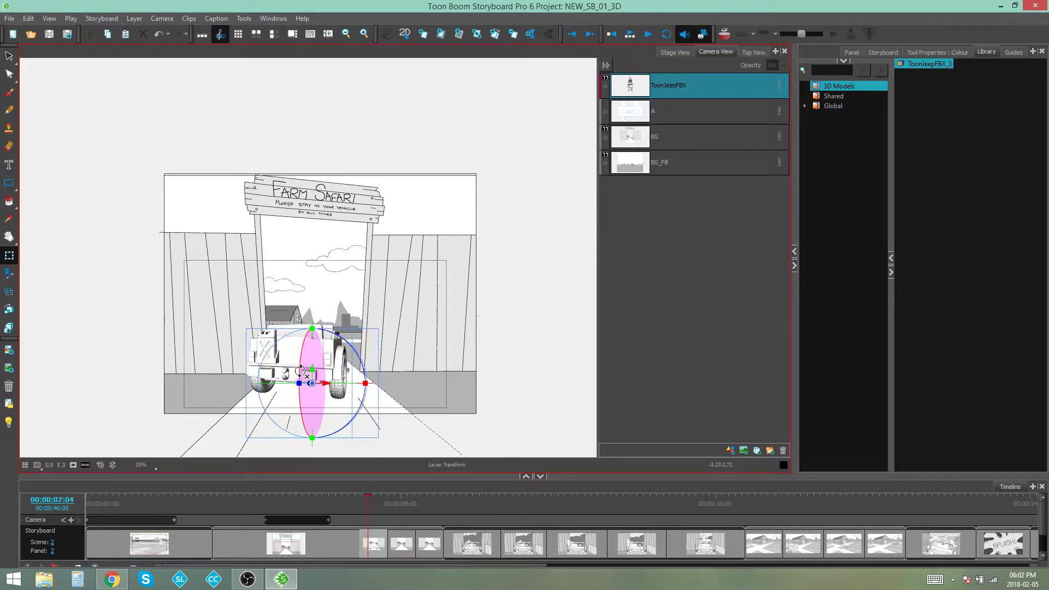
key(ctrl+z)
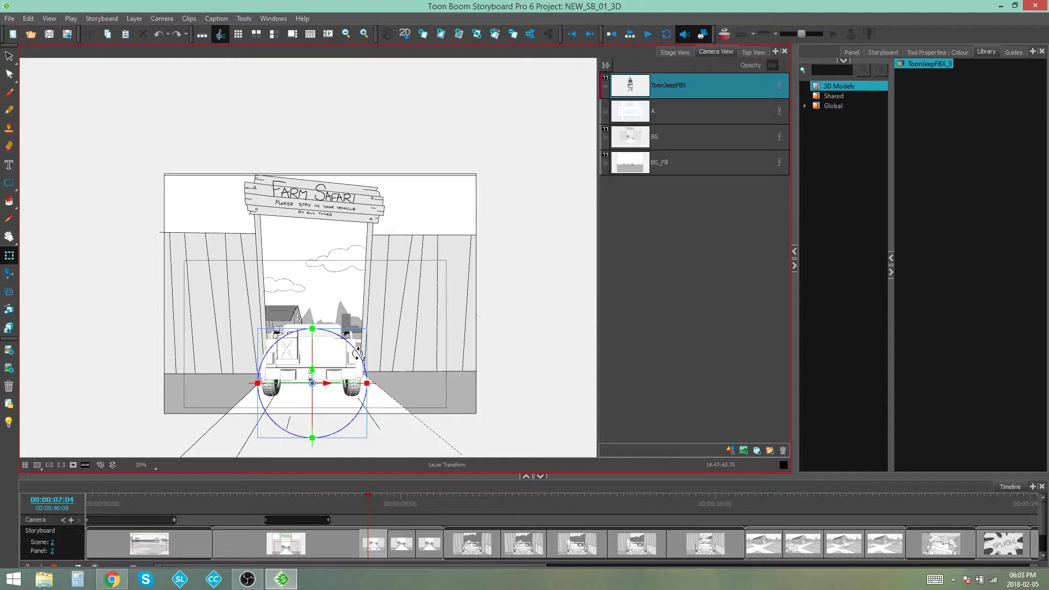
mouse_move(358, 354)
mouse_down()
mouse_move(318, 326)
mouse_move(343, 342)
mouse_move(352, 370)
mouse_move(343, 343)
mouse_up()
click(526, 300)
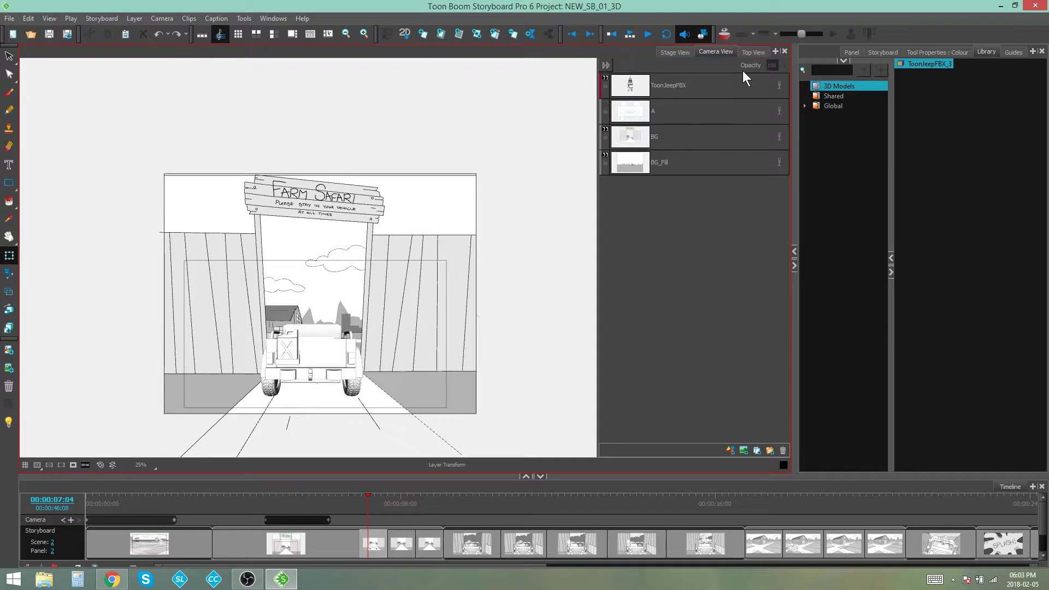
- Add a Top View tab to see the scene from directly above
click(775, 50)
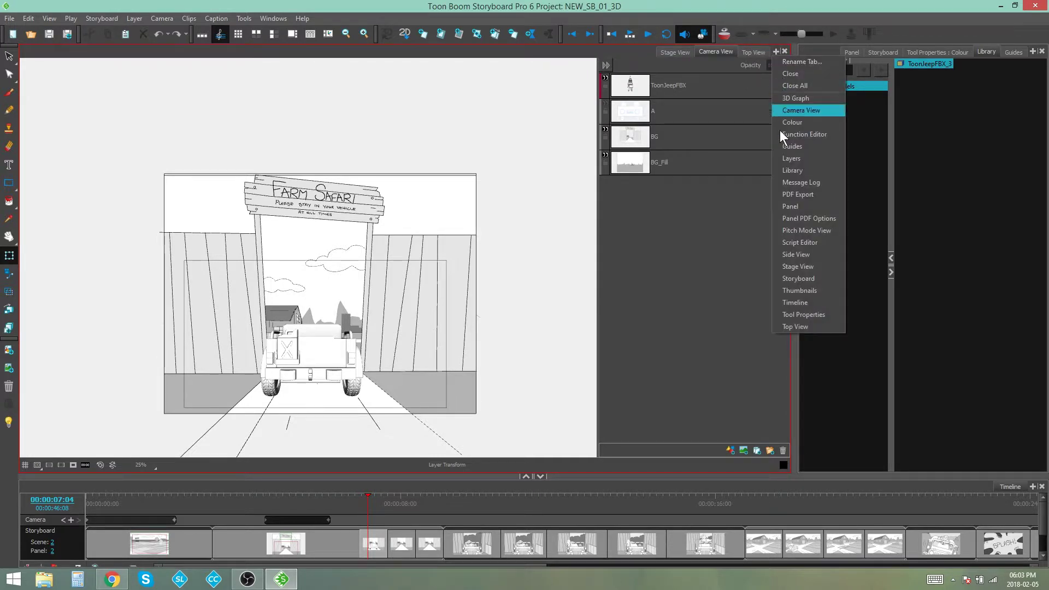
click(756, 51)
scroll(416, 283, down, 6)
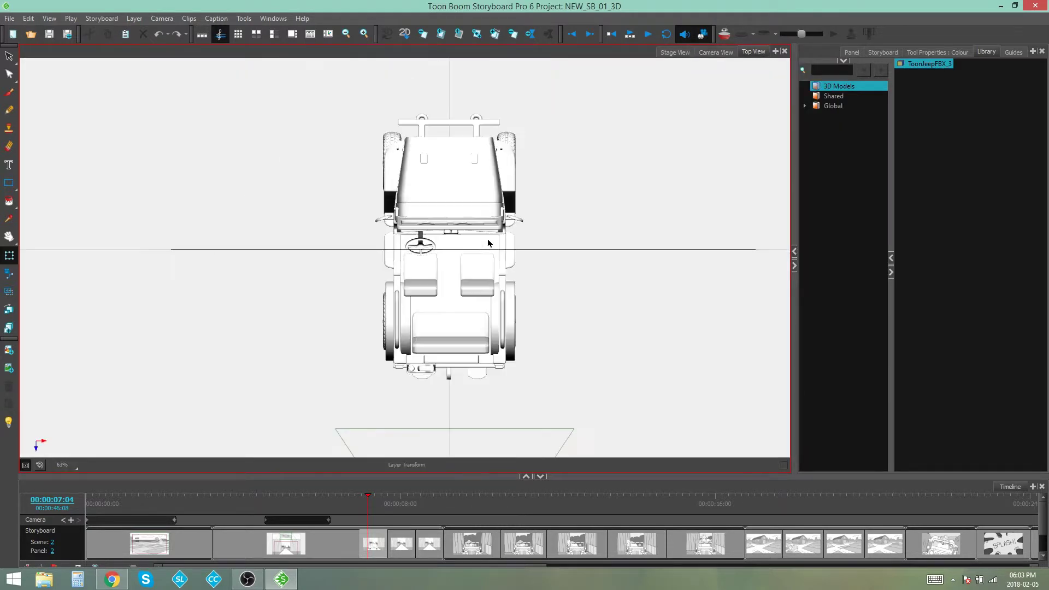
scroll(507, 267, up, 3)
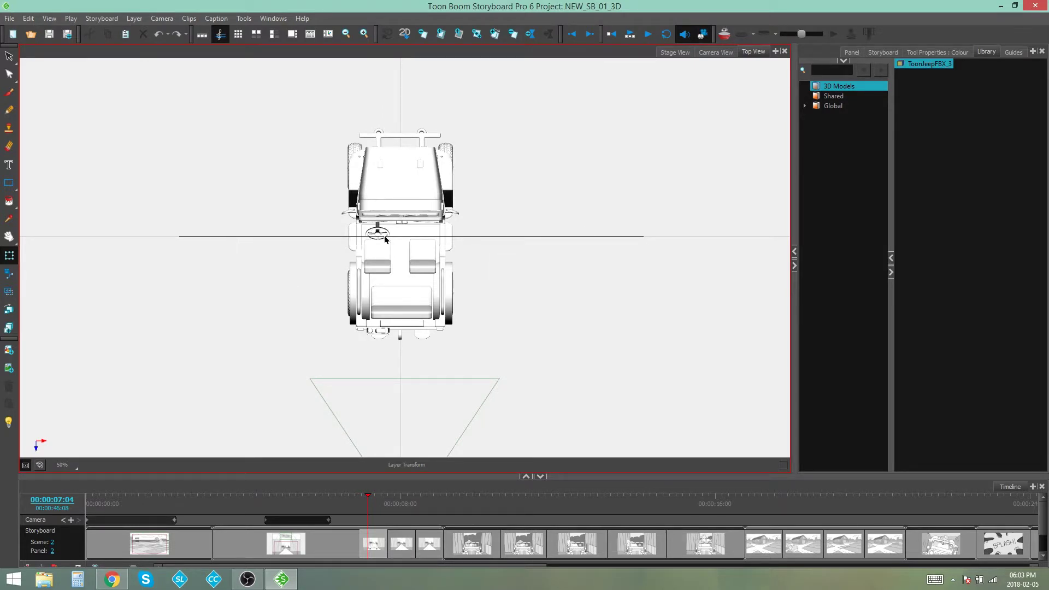
- In Top View, move the jeep down toward the camera cone
click(408, 187)
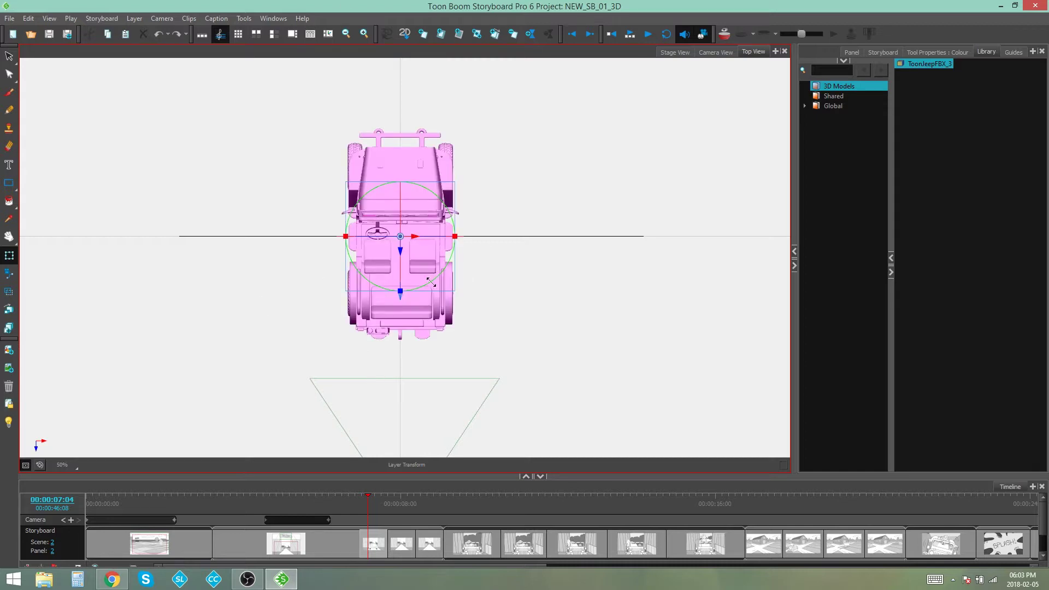
drag(401, 251, 401, 274)
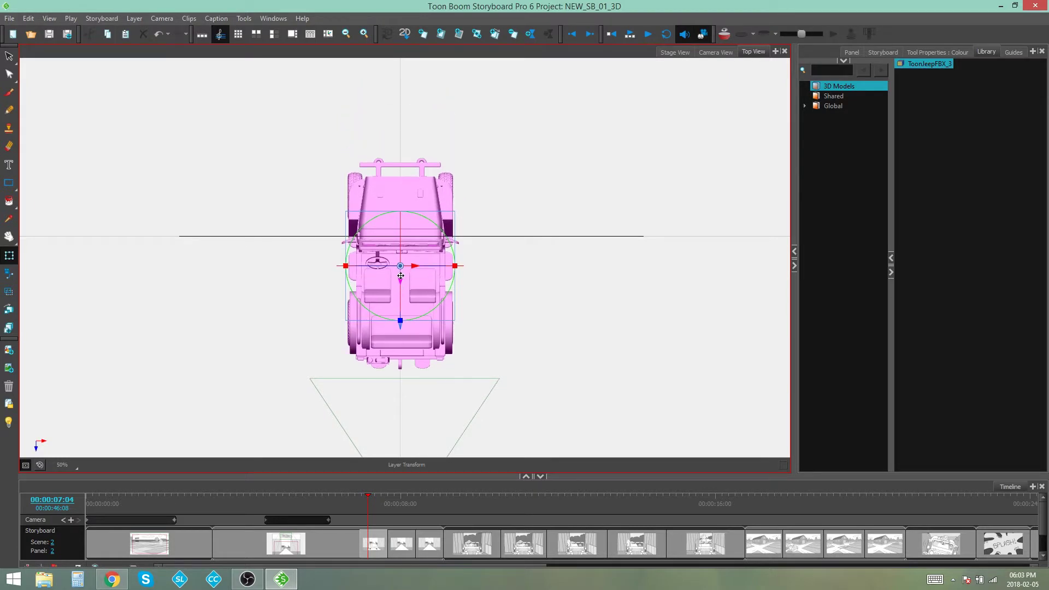
scroll(326, 255, up, 5)
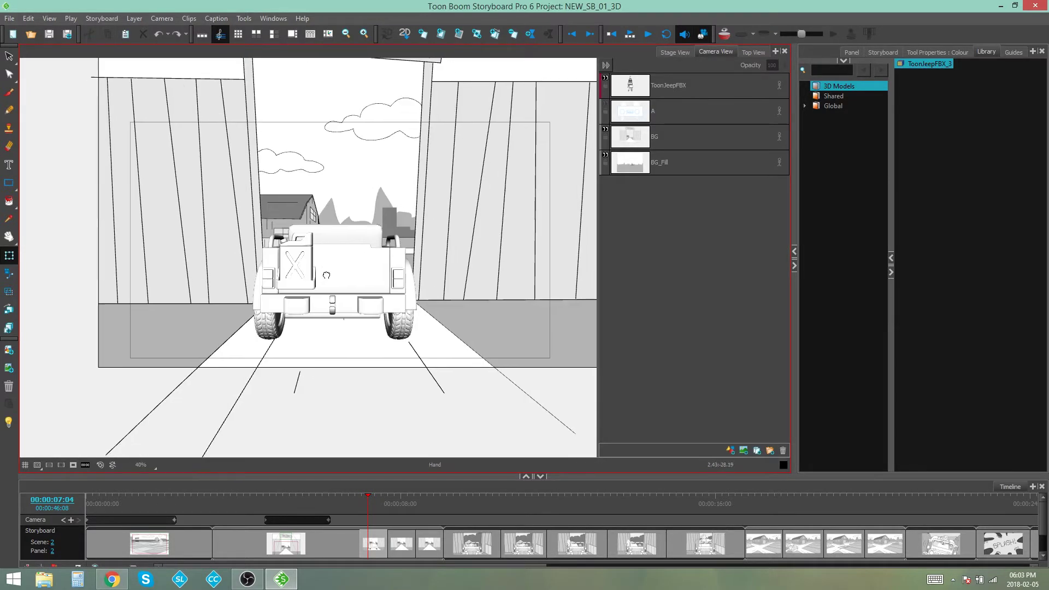
drag(327, 275, 321, 294)
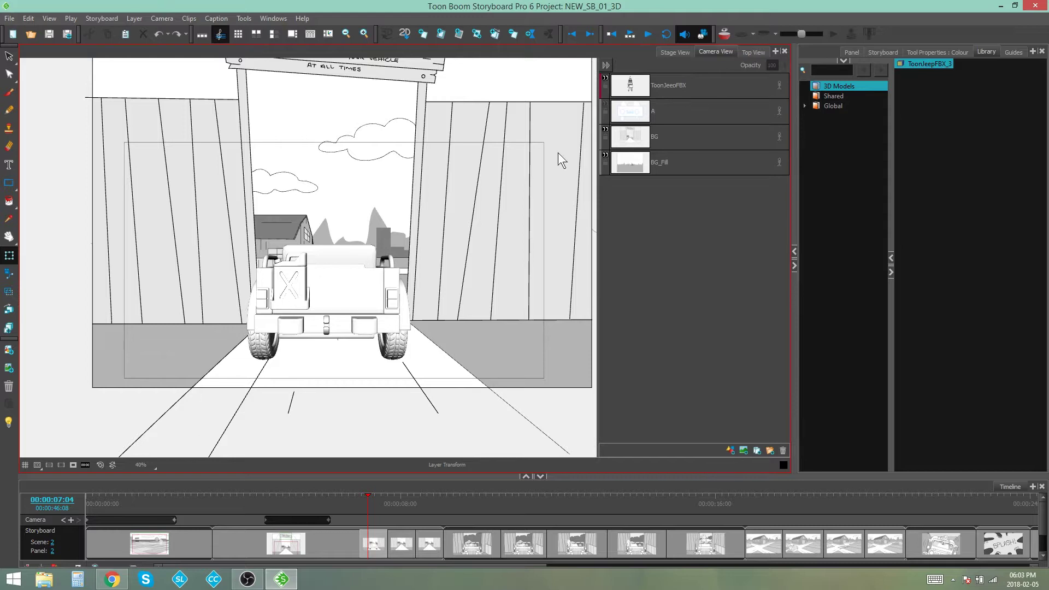
click(738, 96)
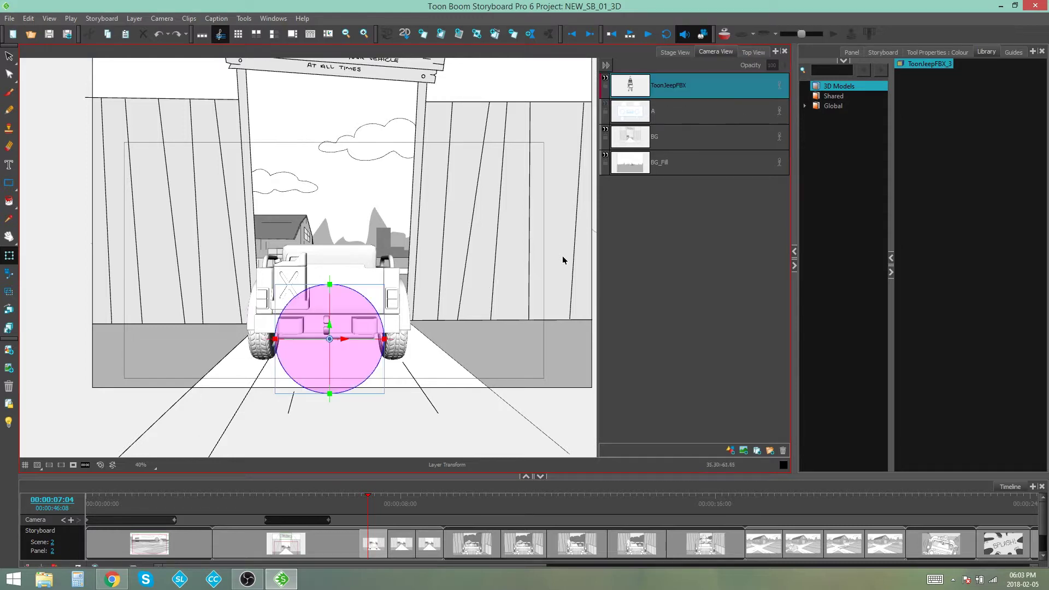
- Create a new layer on the jeep's wheel surface with Create Layer on Surface
click(10, 329)
key(2)
key(2)
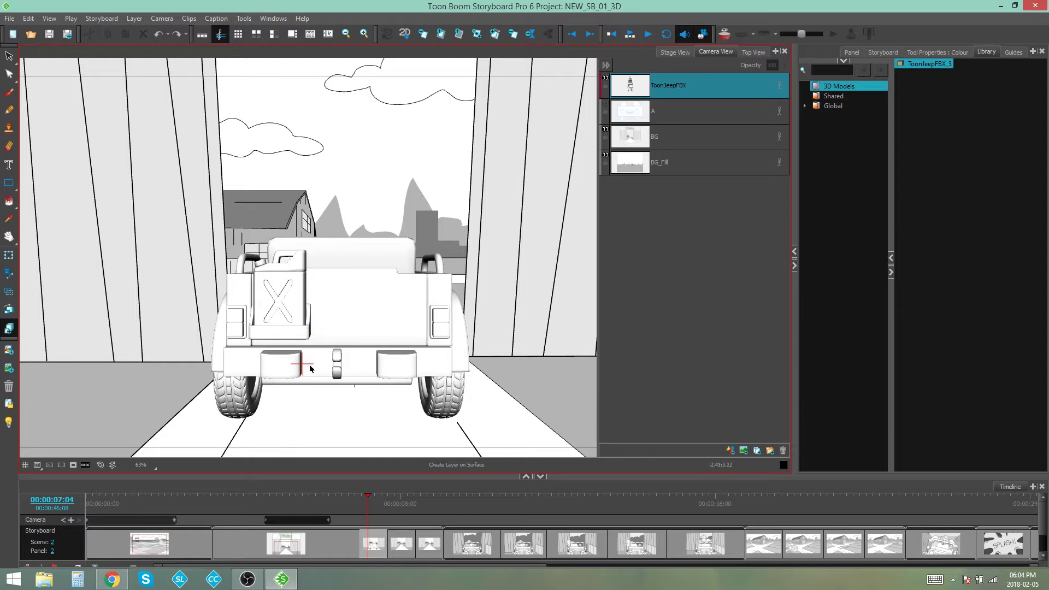
click(447, 407)
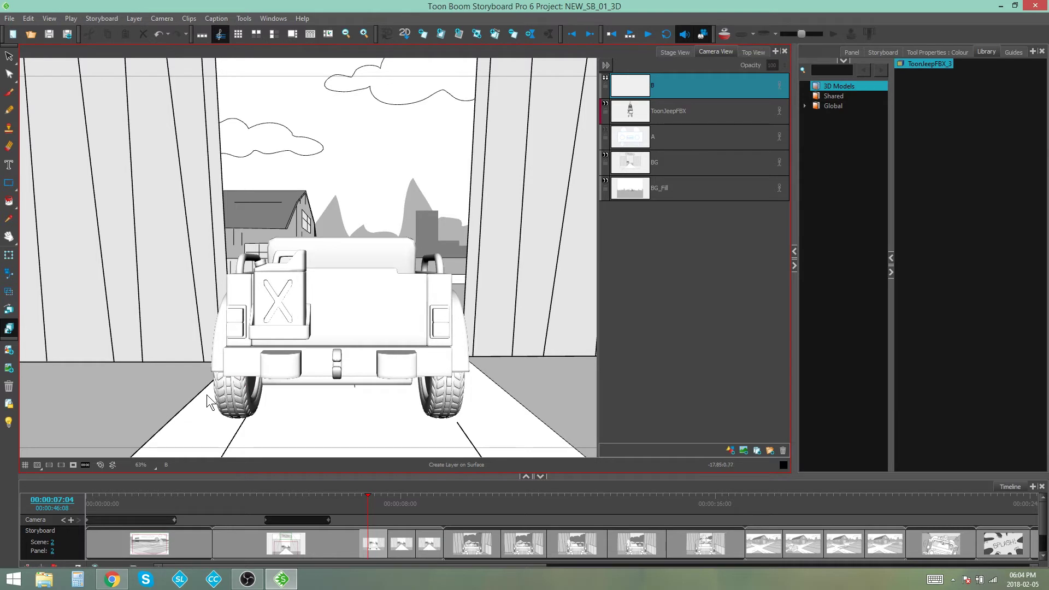
- Rename the new layer B to 'Dust'
double_click(653, 87)
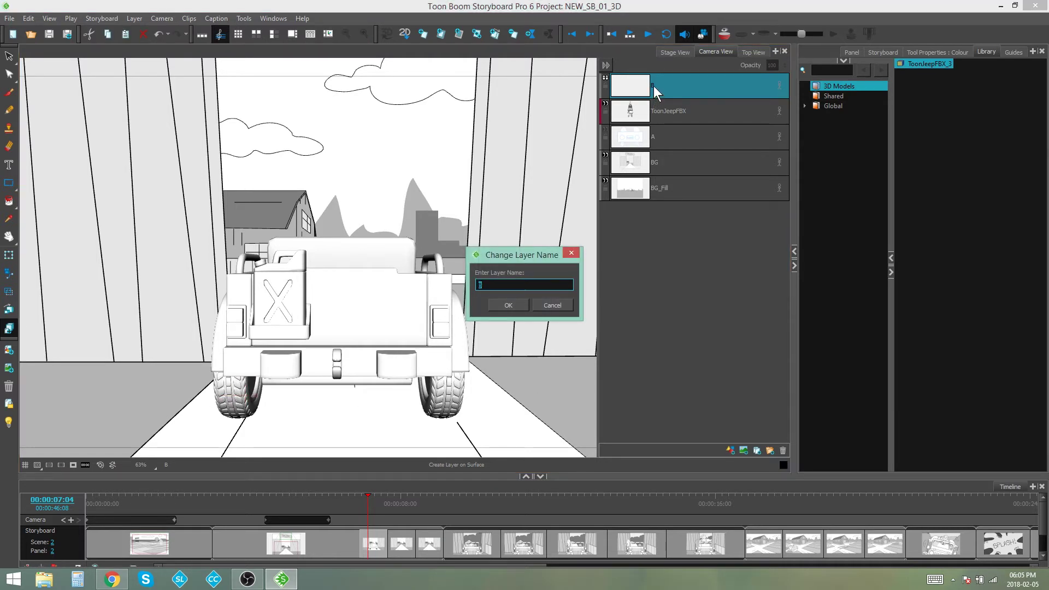
text(Dust)
click(516, 306)
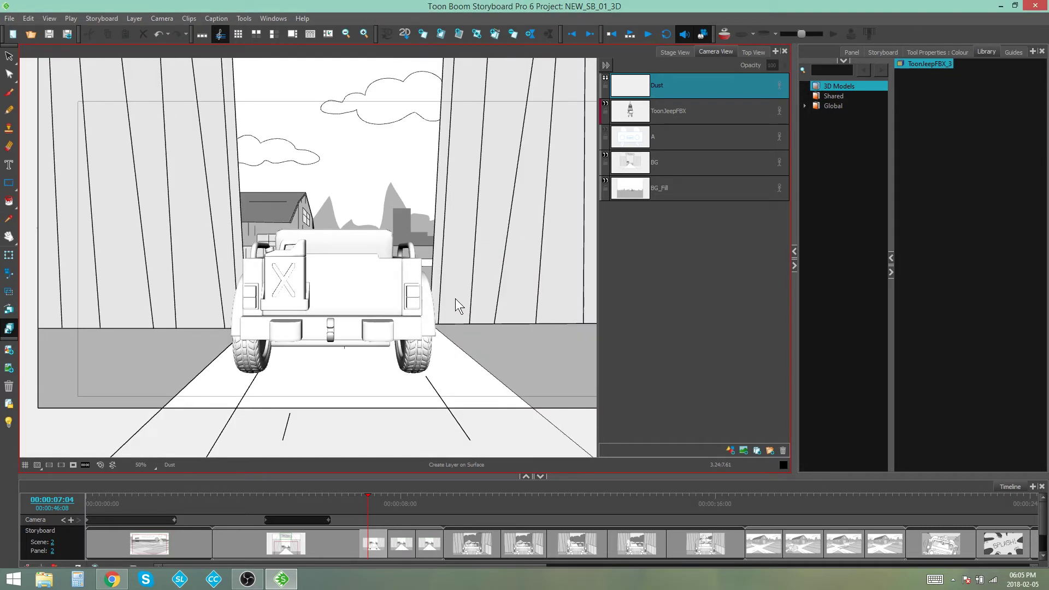
- Draw dust cloud outlines with the Pencil at both rear tires
click(9, 109)
click(910, 61)
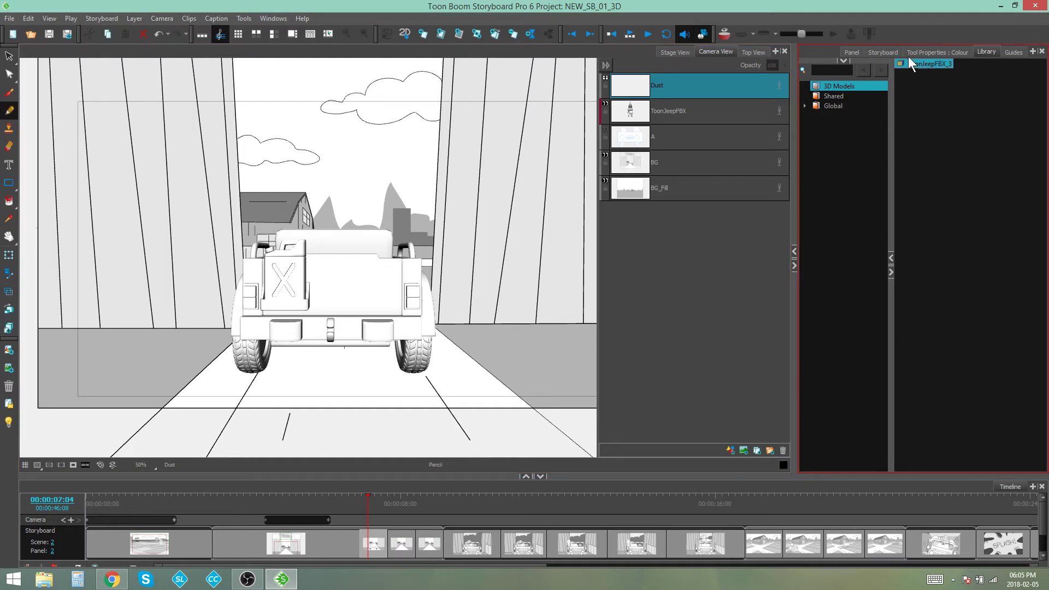
click(850, 52)
click(949, 51)
mouse_move(414, 370)
mouse_down()
mouse_move(503, 385)
mouse_move(449, 428)
mouse_move(415, 373)
mouse_up()
mouse_move(258, 372)
mouse_down()
mouse_move(213, 365)
mouse_move(258, 374)
mouse_up()
- Fill both dust clouds with light grey paint, then zoom out to view the panel
key(alt+i)
click(937, 378)
click(481, 415)
click(191, 404)
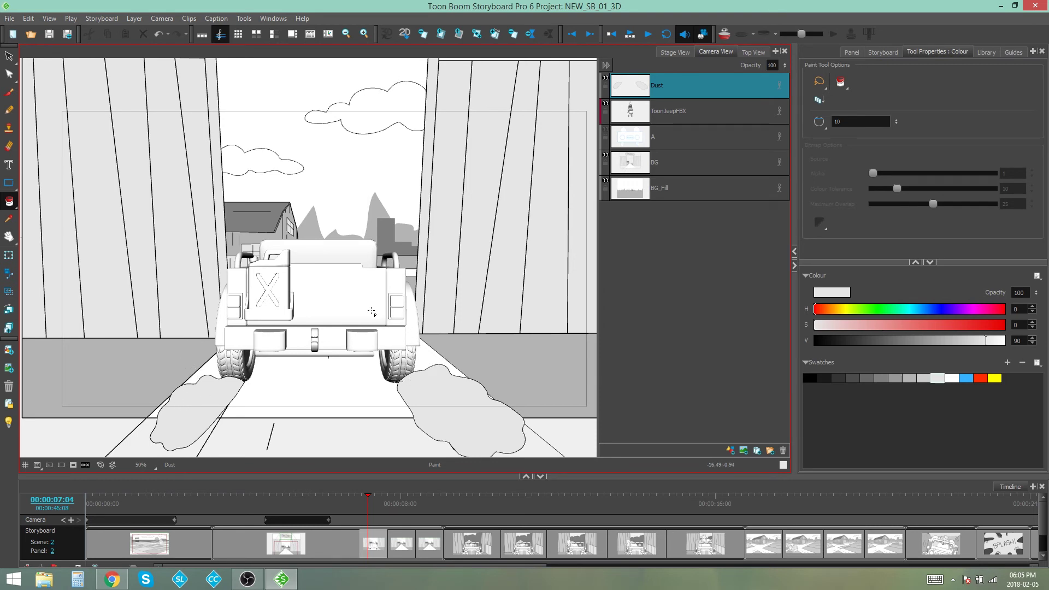
key(2)
key(2)
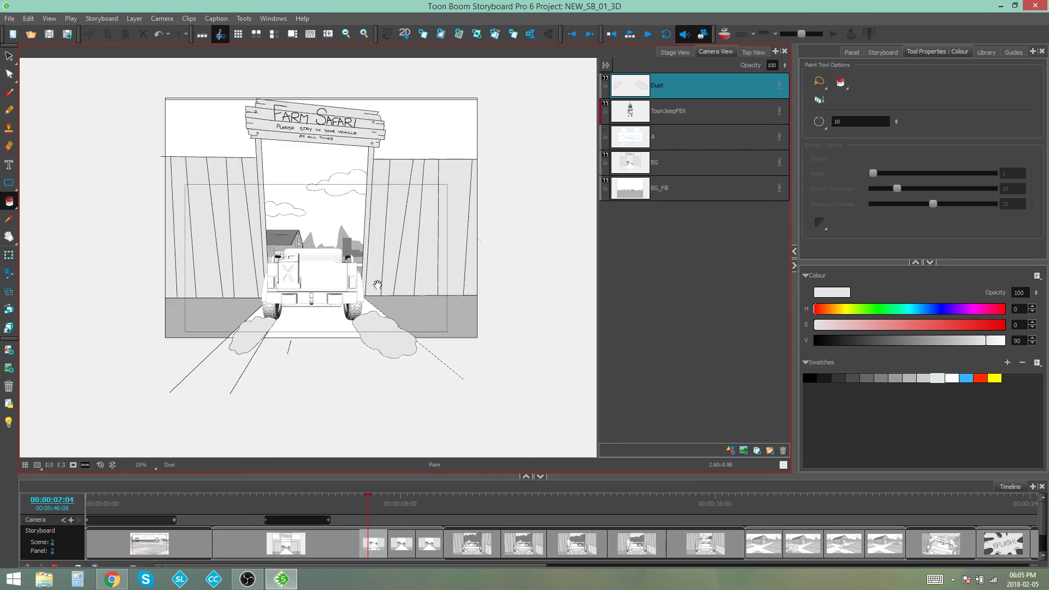
drag(378, 285, 379, 311)
key(1)
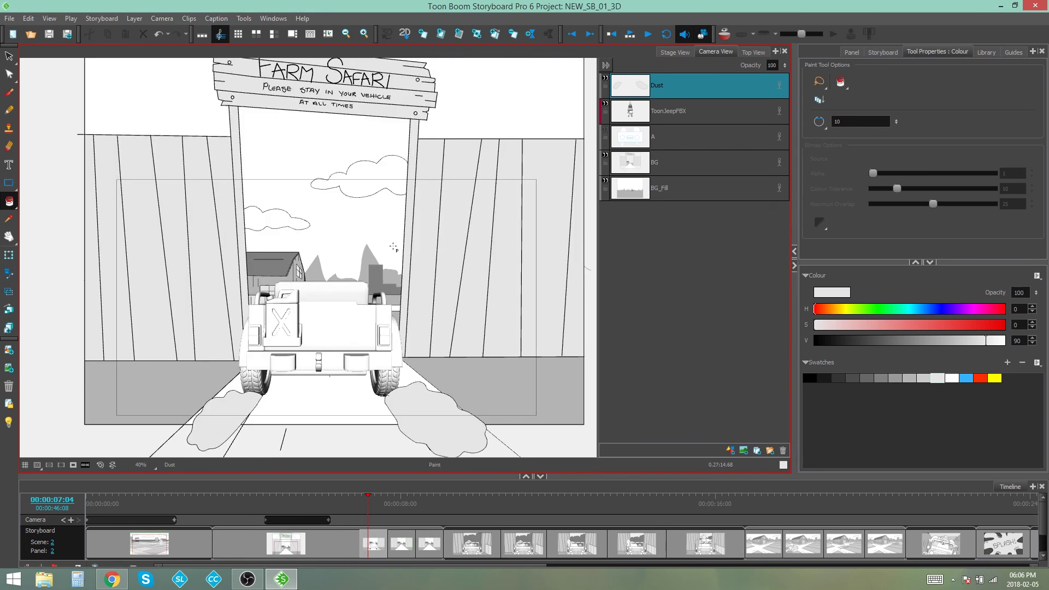